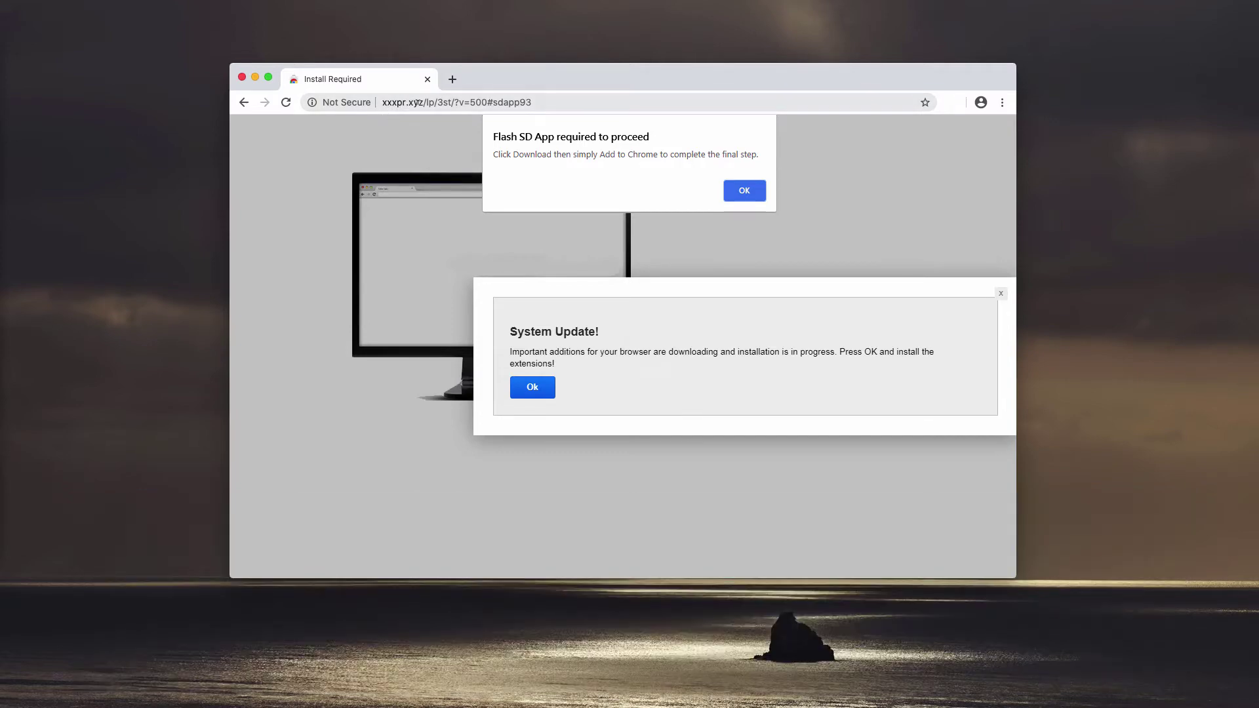
Step: Highlight the scam site's xxxpr.xyz domain in the address bar
drag(424, 101, 381, 101)
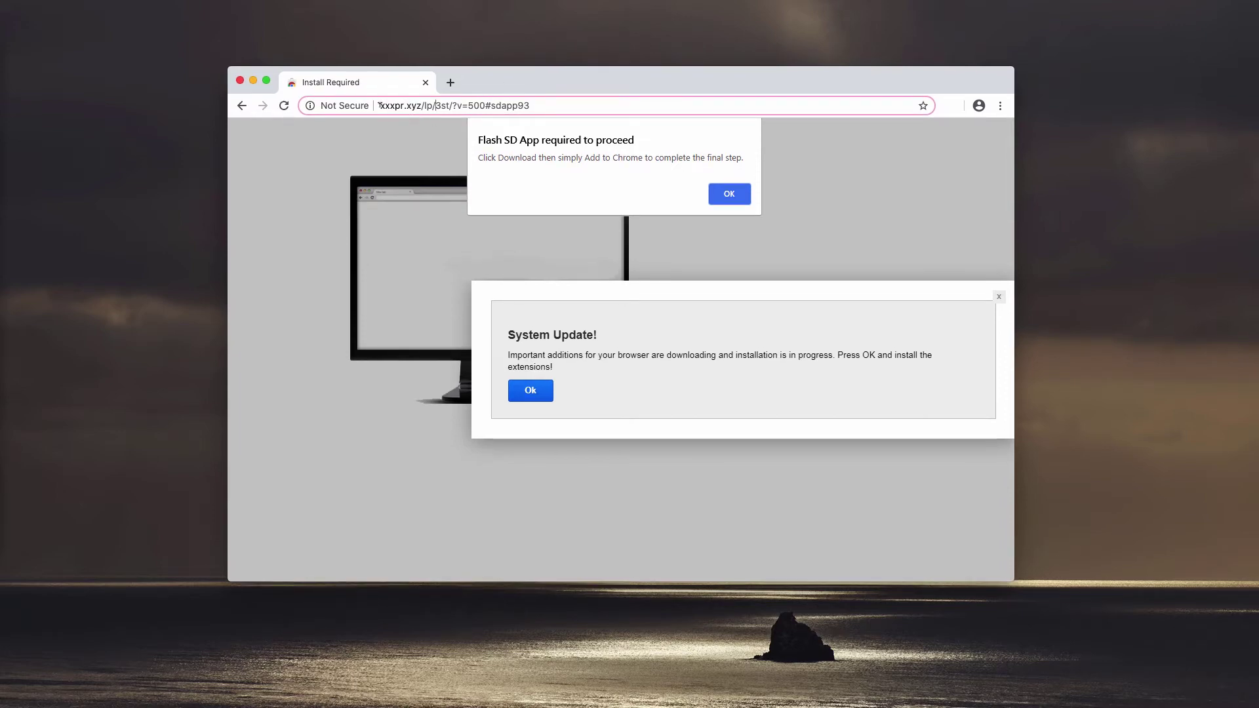
drag(380, 105, 413, 106)
click(421, 105)
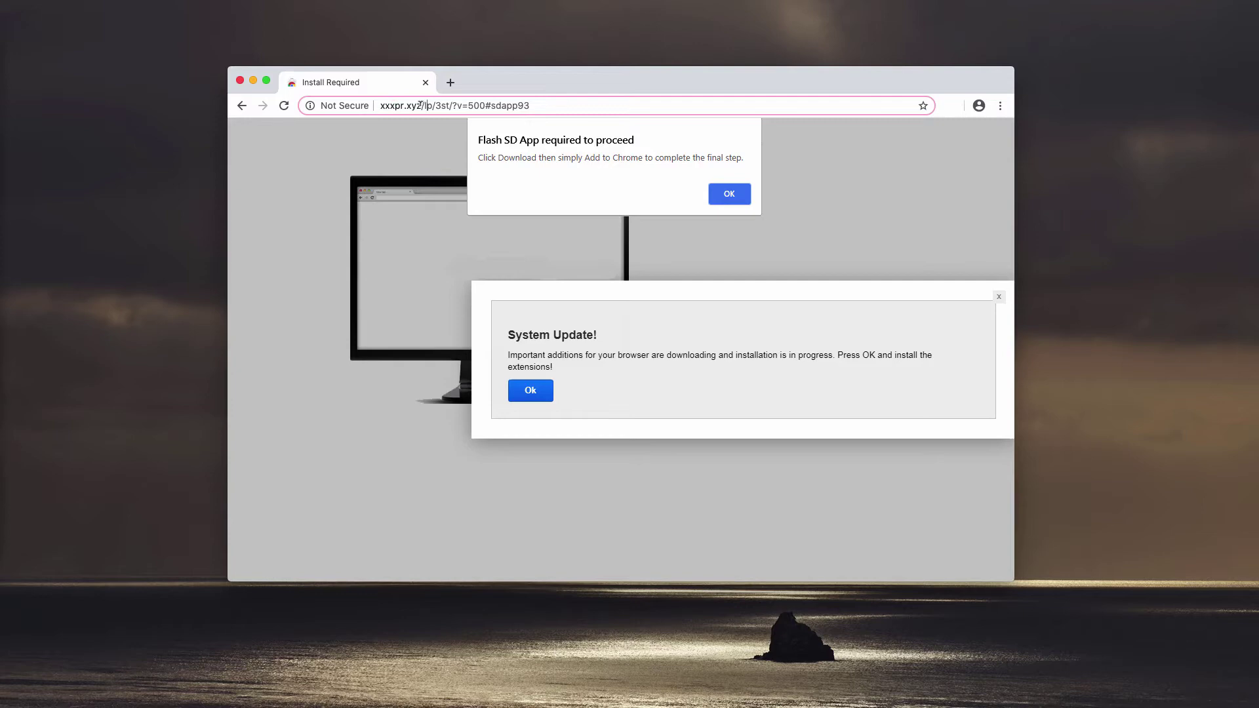
double_click(418, 106)
click(450, 105)
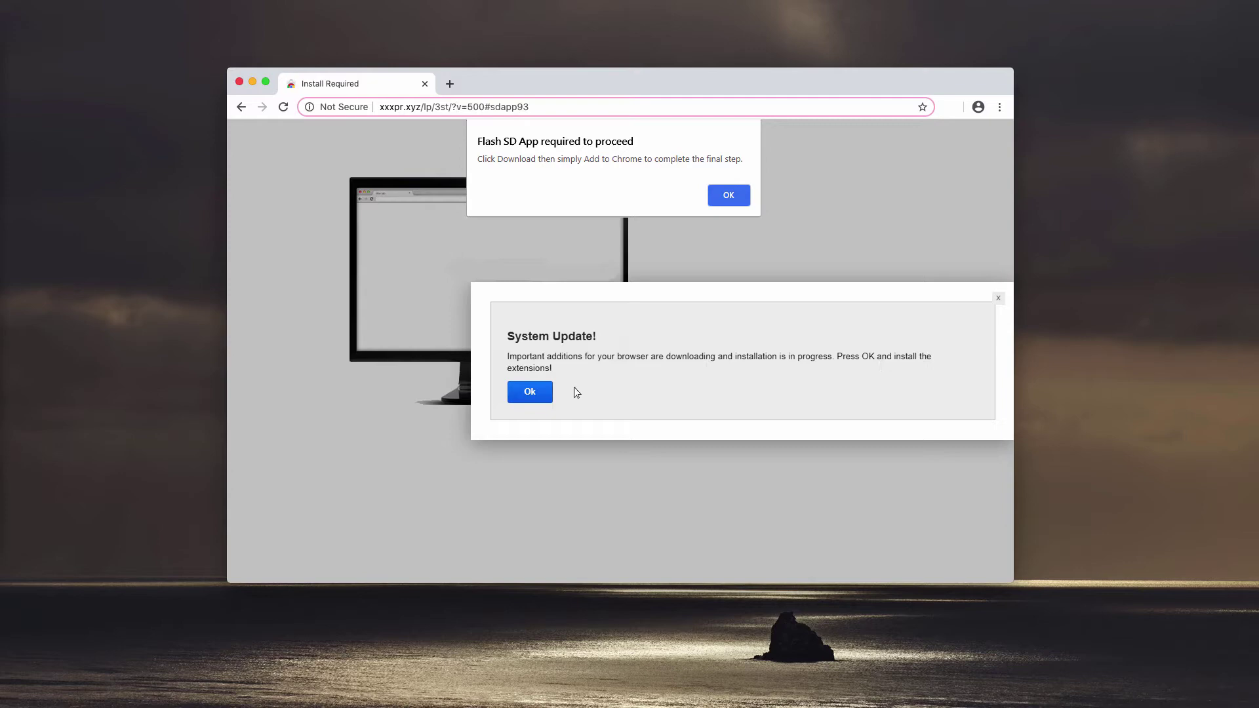
Step: Dismiss the Flash SD App alerts and try-again prompts, closing both Google popup windows
click(729, 196)
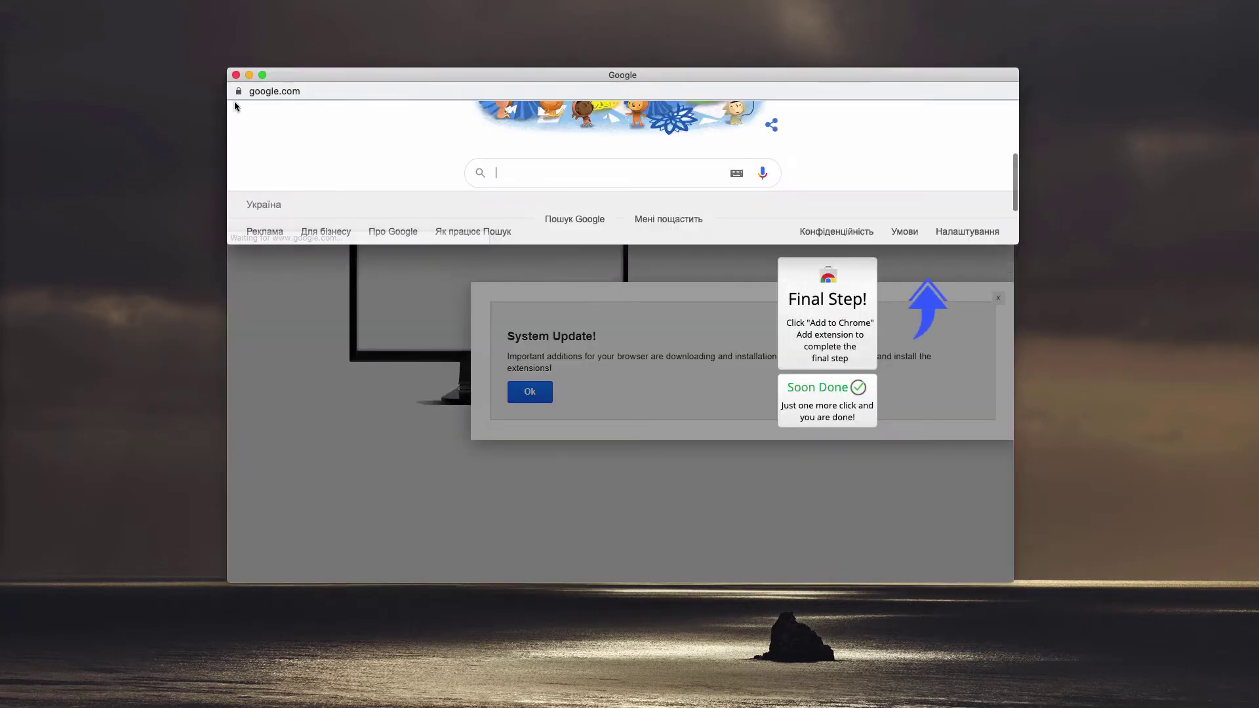
click(649, 332)
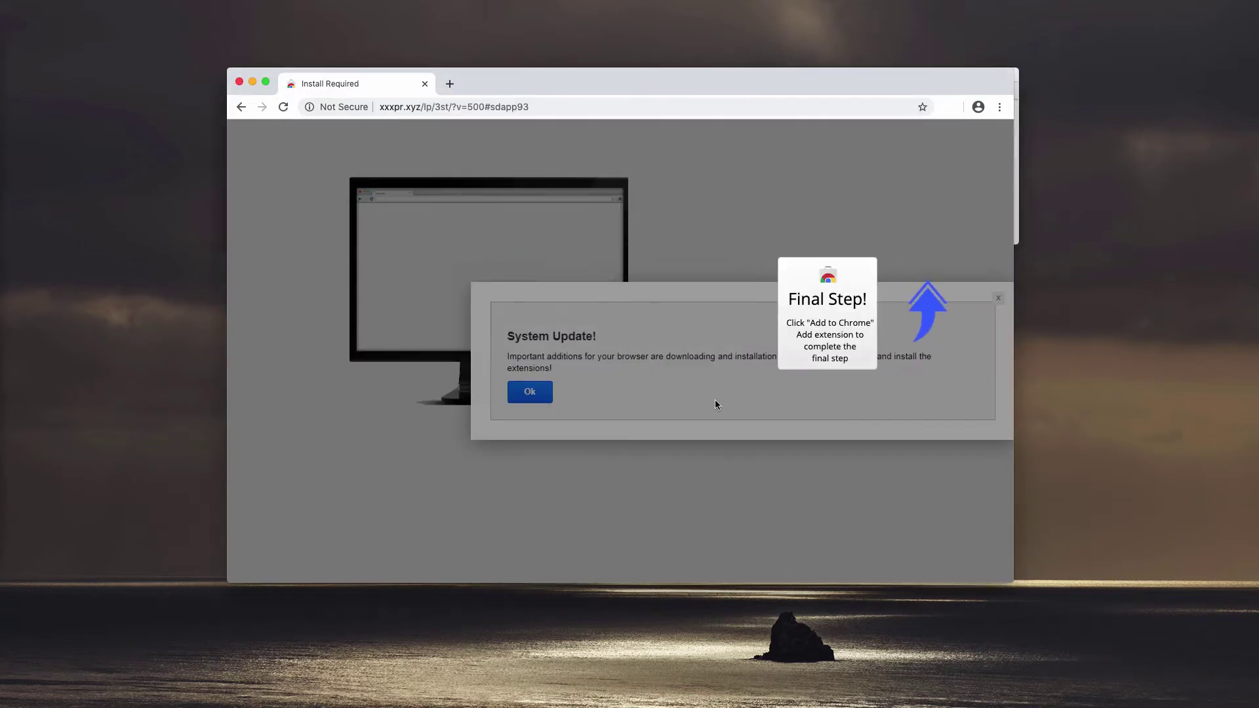
click(528, 392)
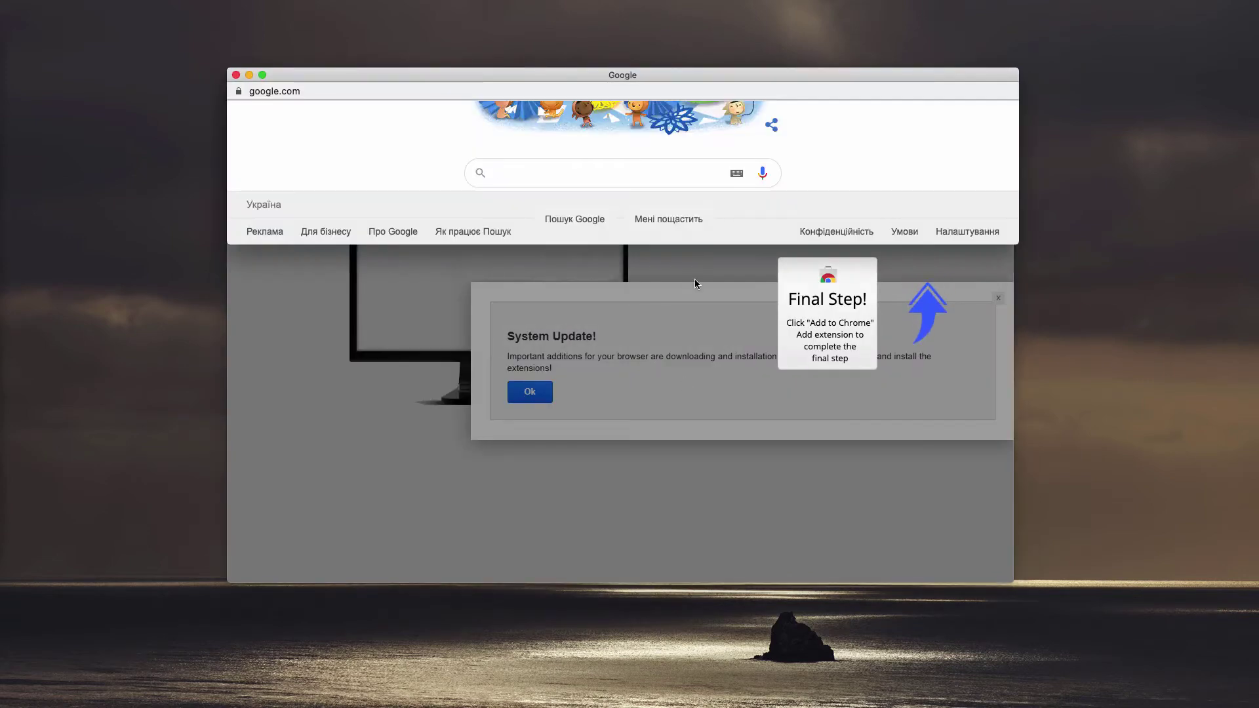
click(236, 76)
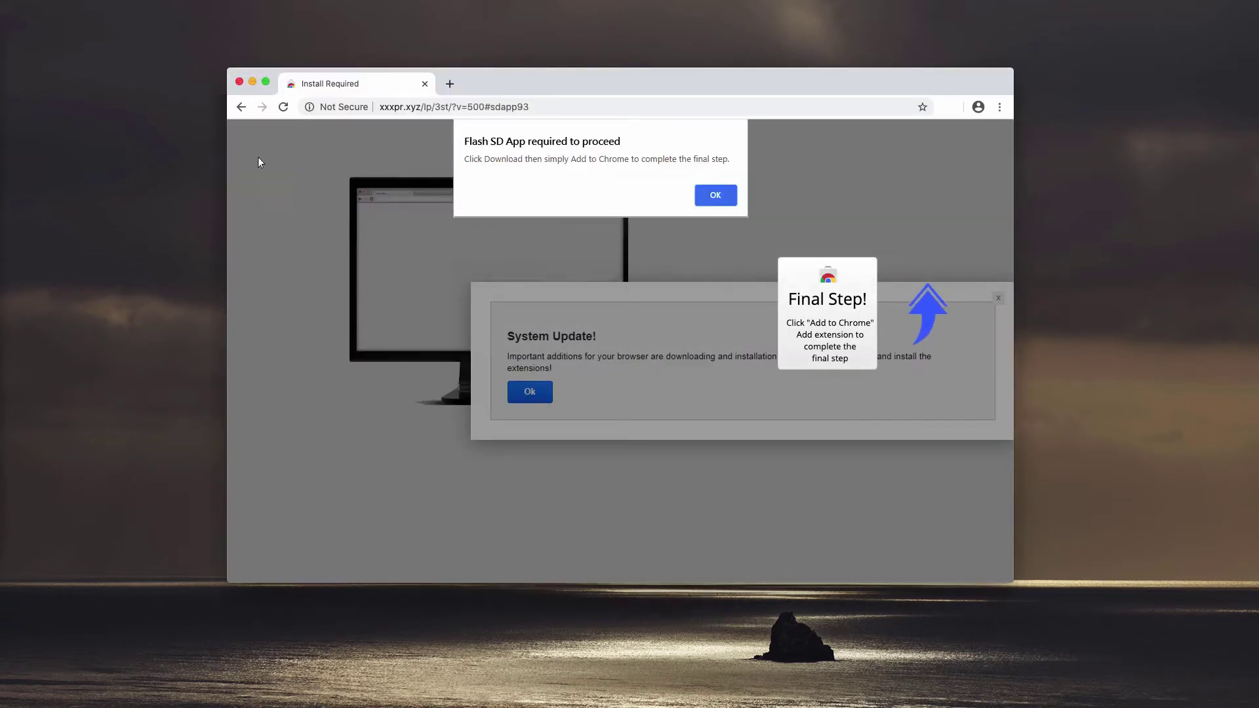
click(667, 334)
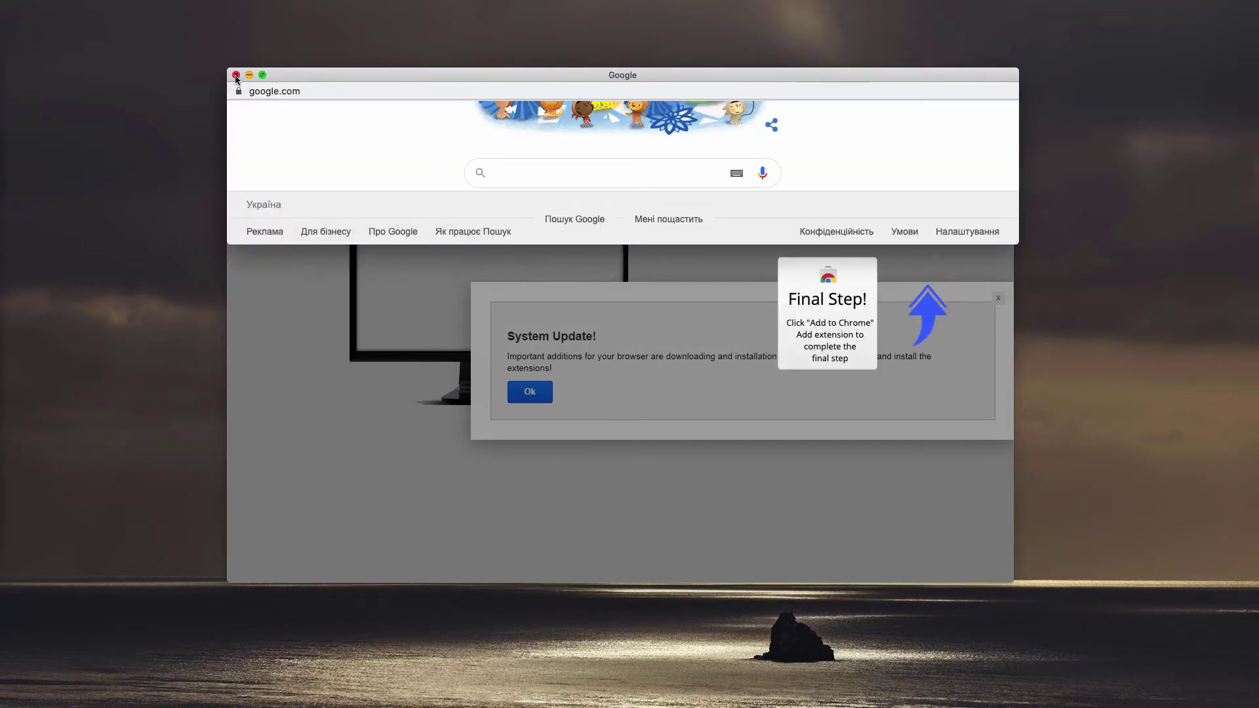
click(236, 76)
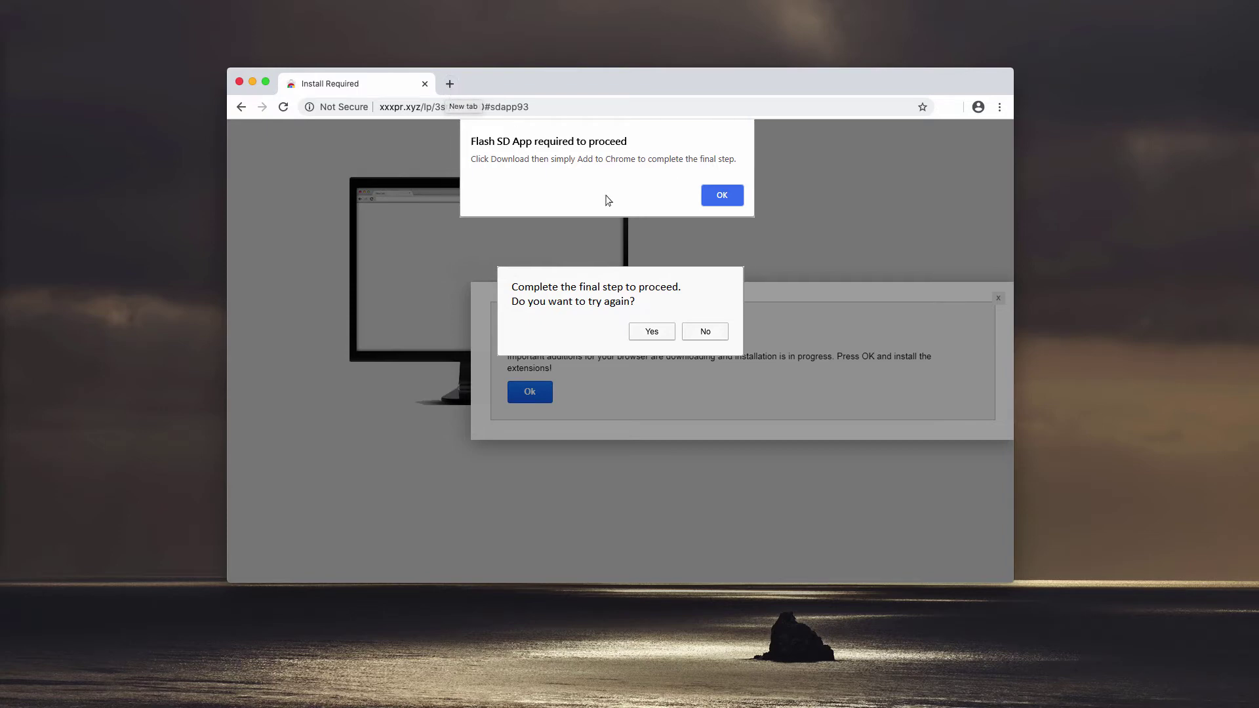
click(669, 333)
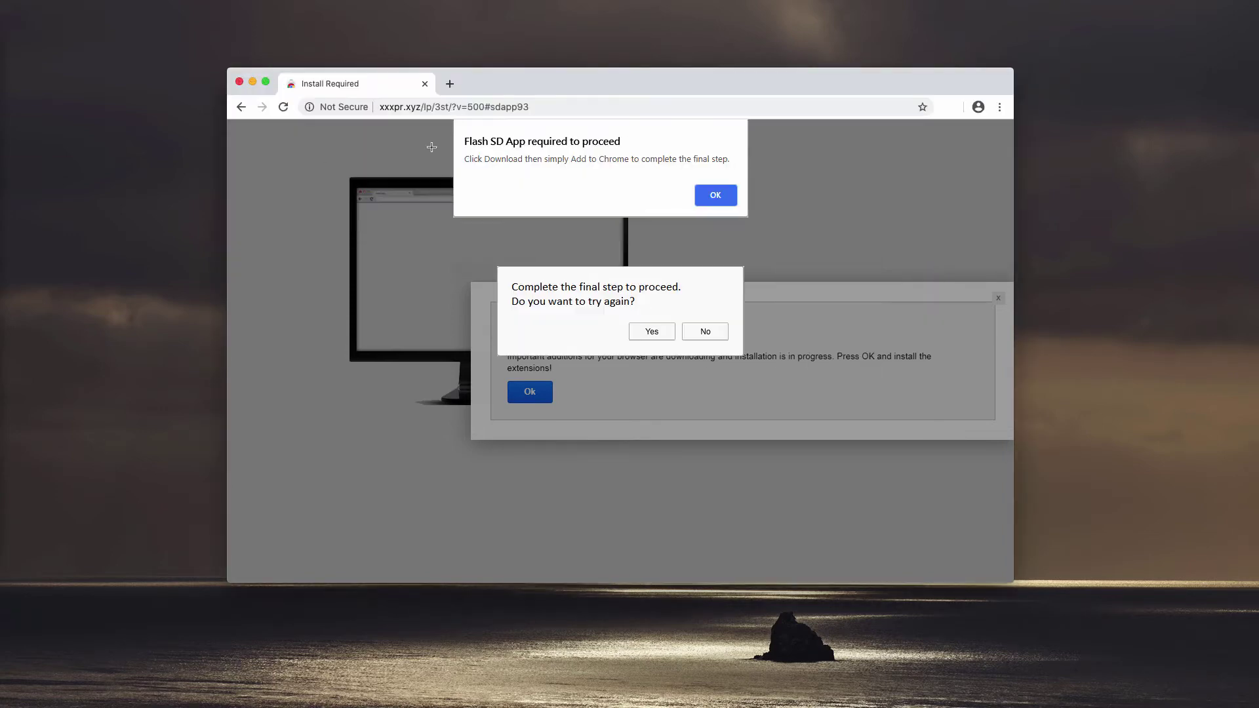
drag(491, 87, 491, 97)
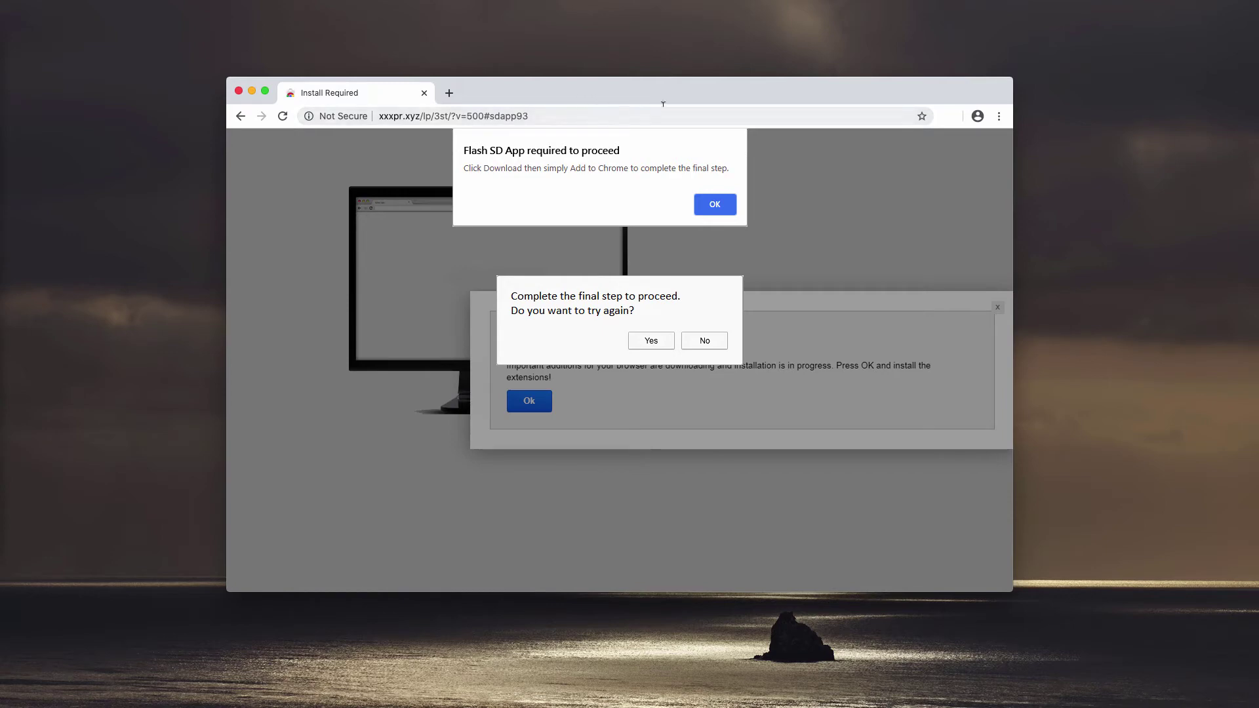
Step: Switch off the Suxs APP extension on Chrome's Extensions page
click(998, 116)
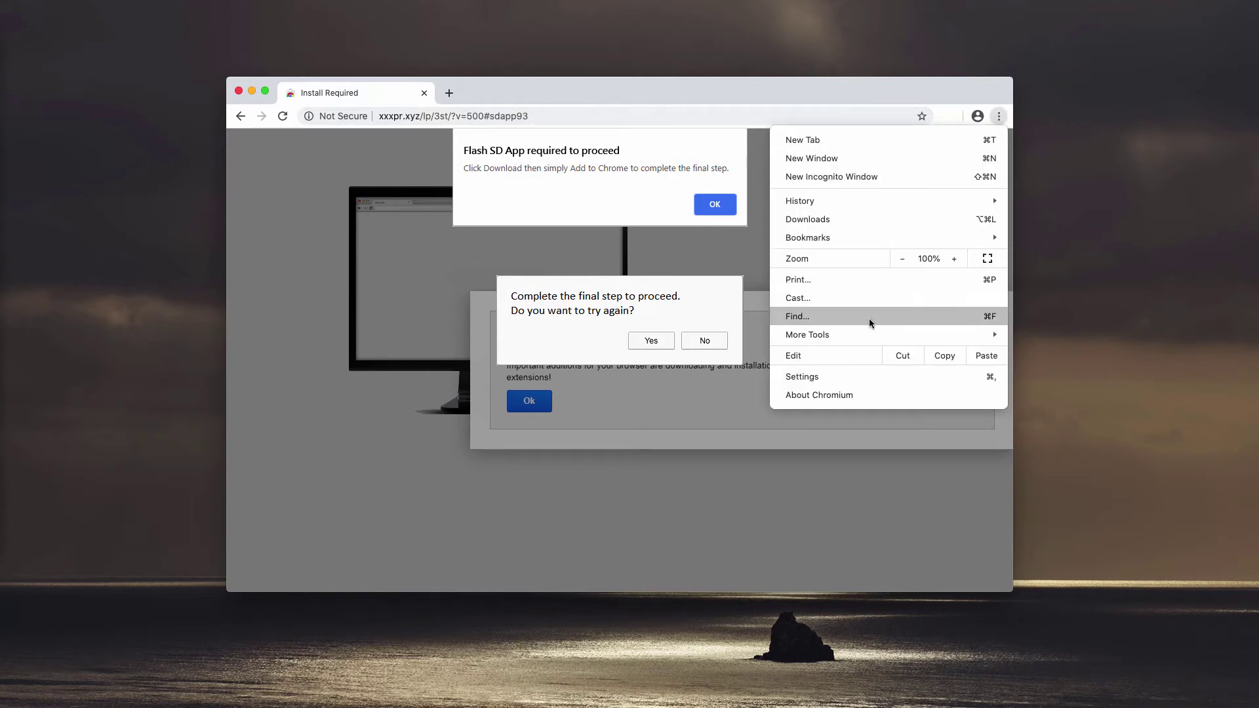
mouse_move(846, 335)
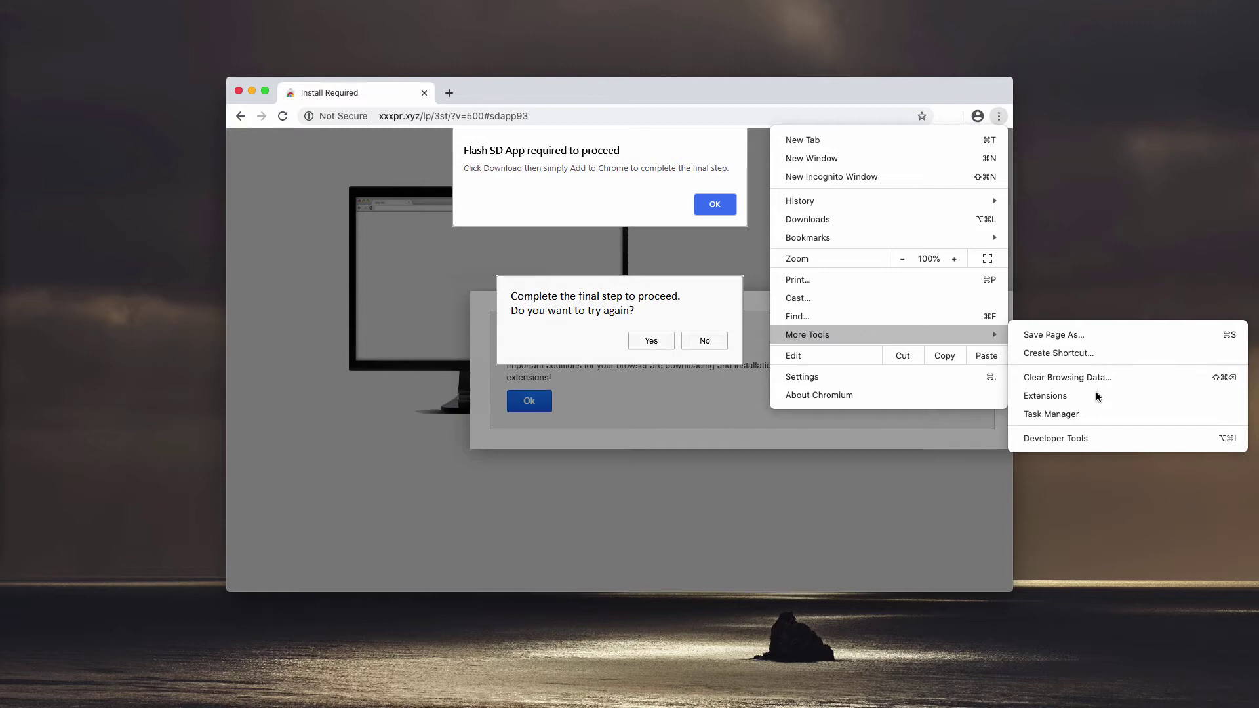
click(1096, 396)
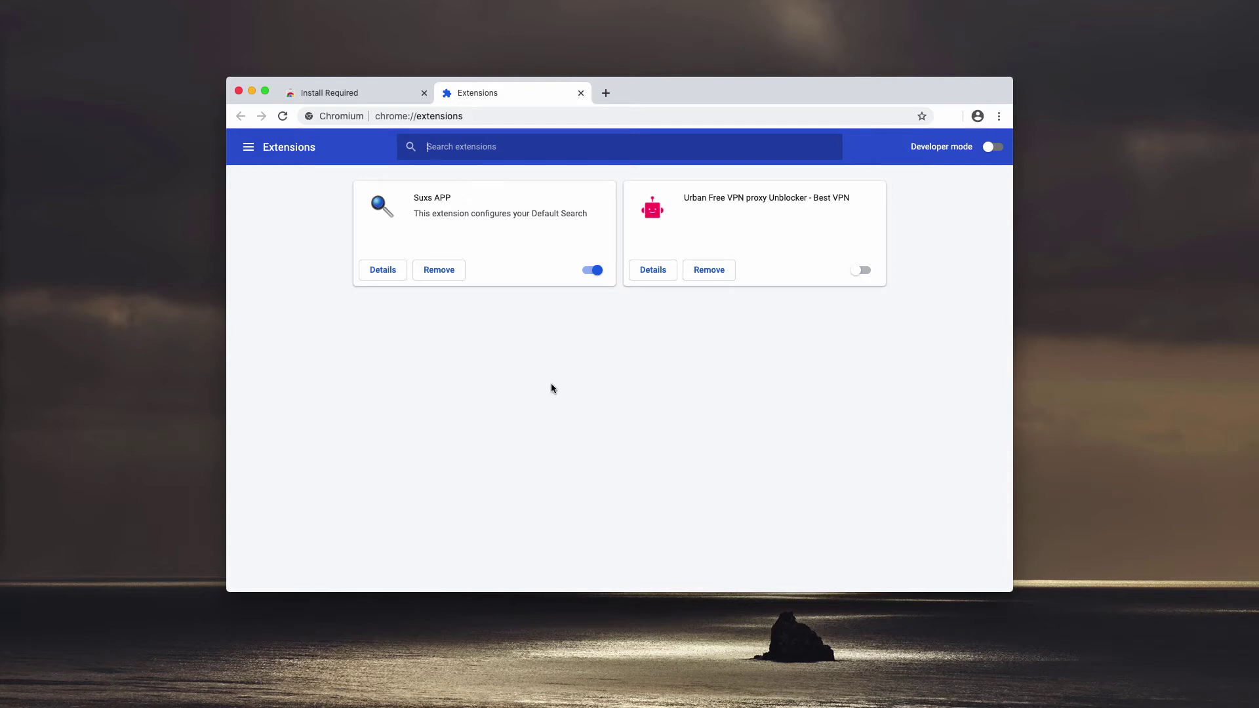
click(588, 274)
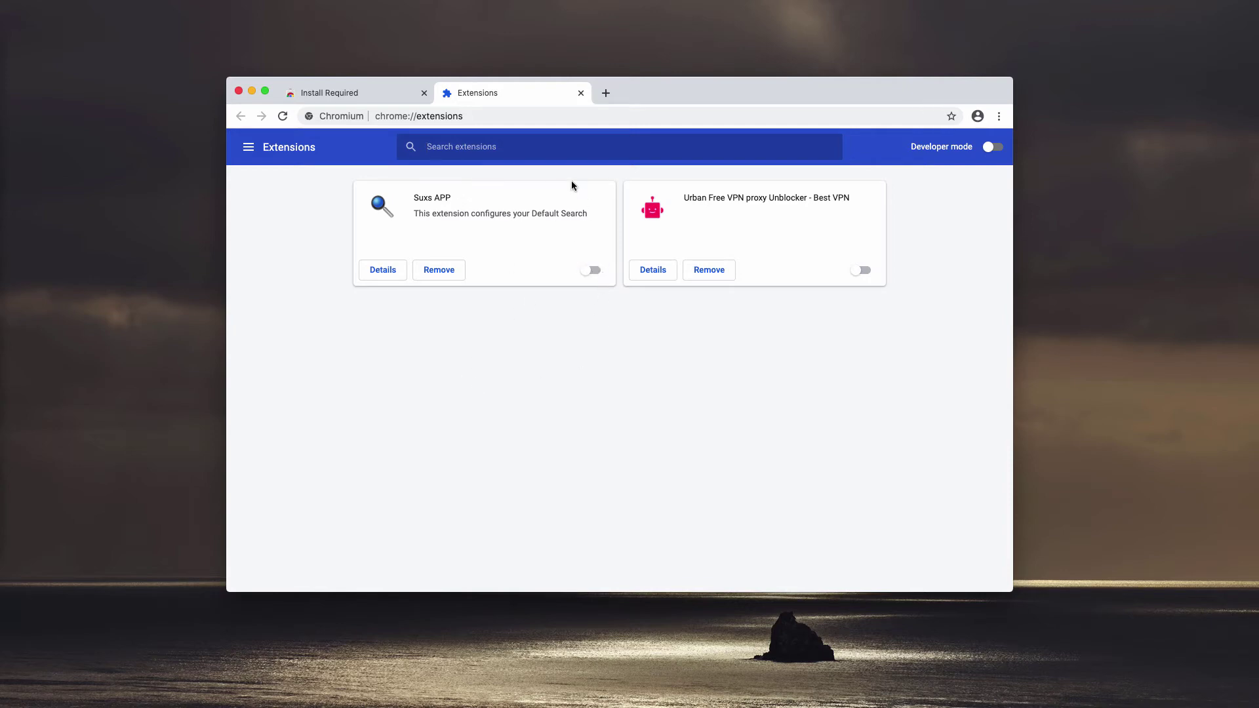
Step: Search Google for 'virus'
click(605, 92)
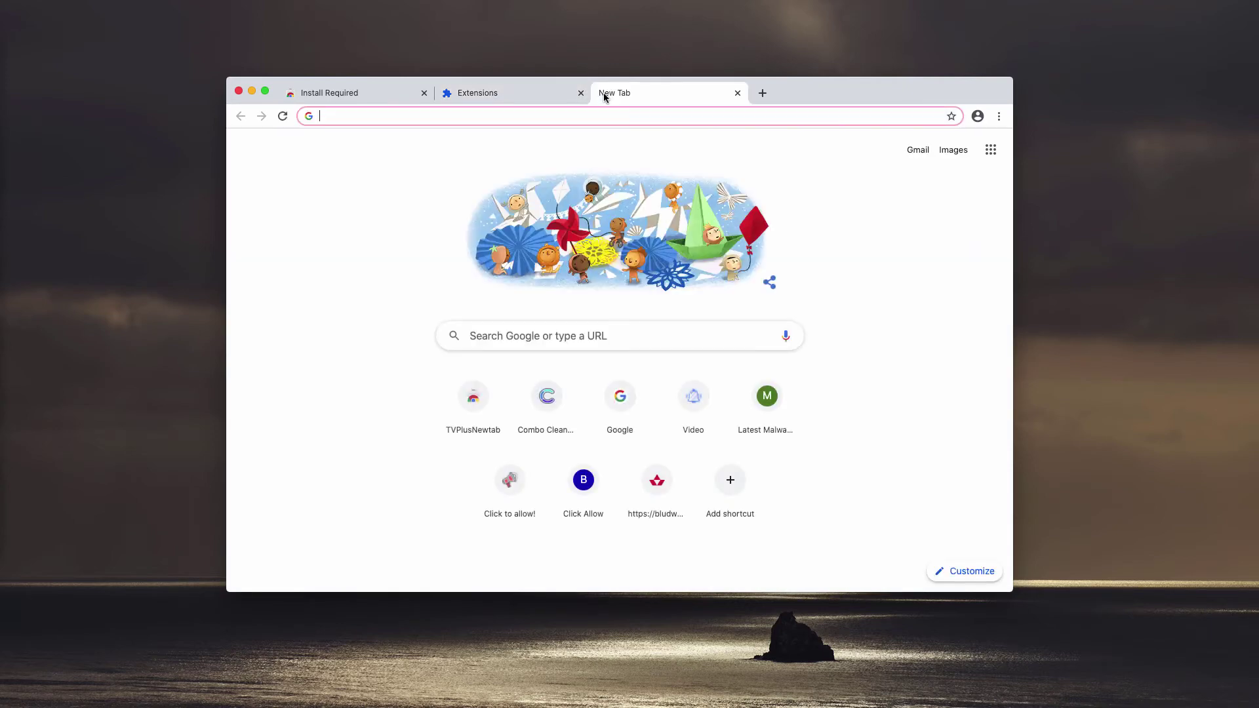
text(g)
key(Return)
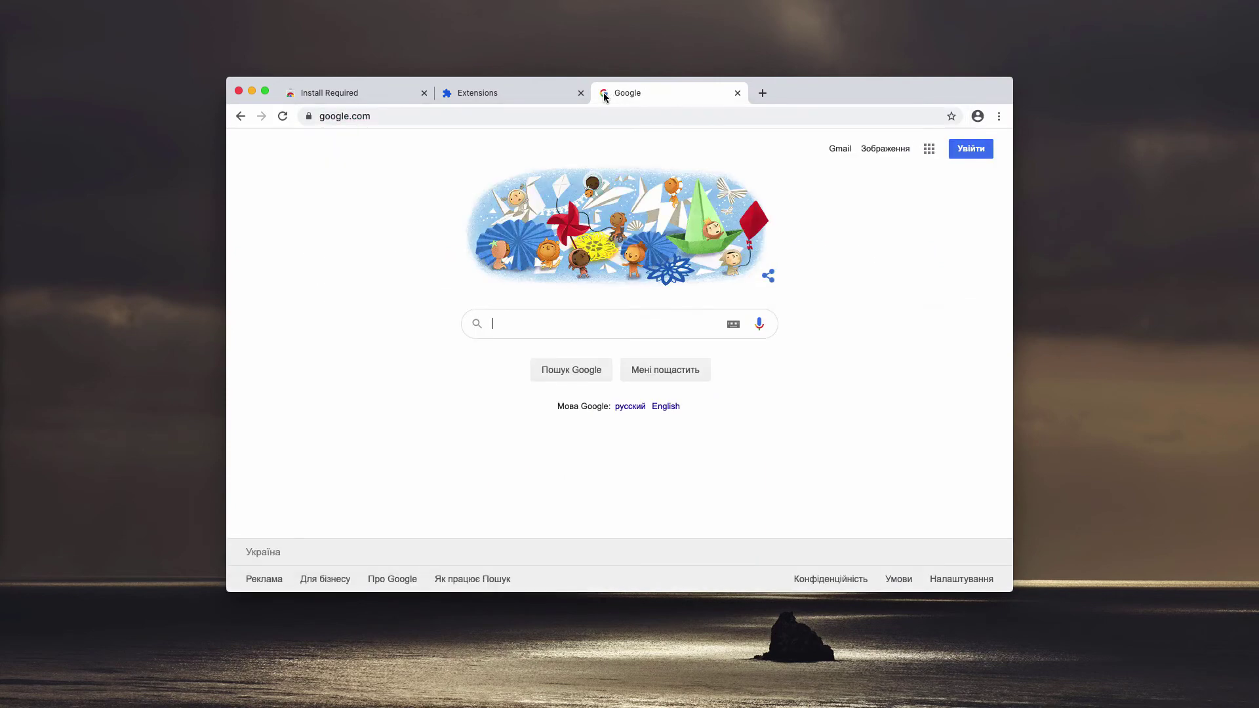
text(virus)
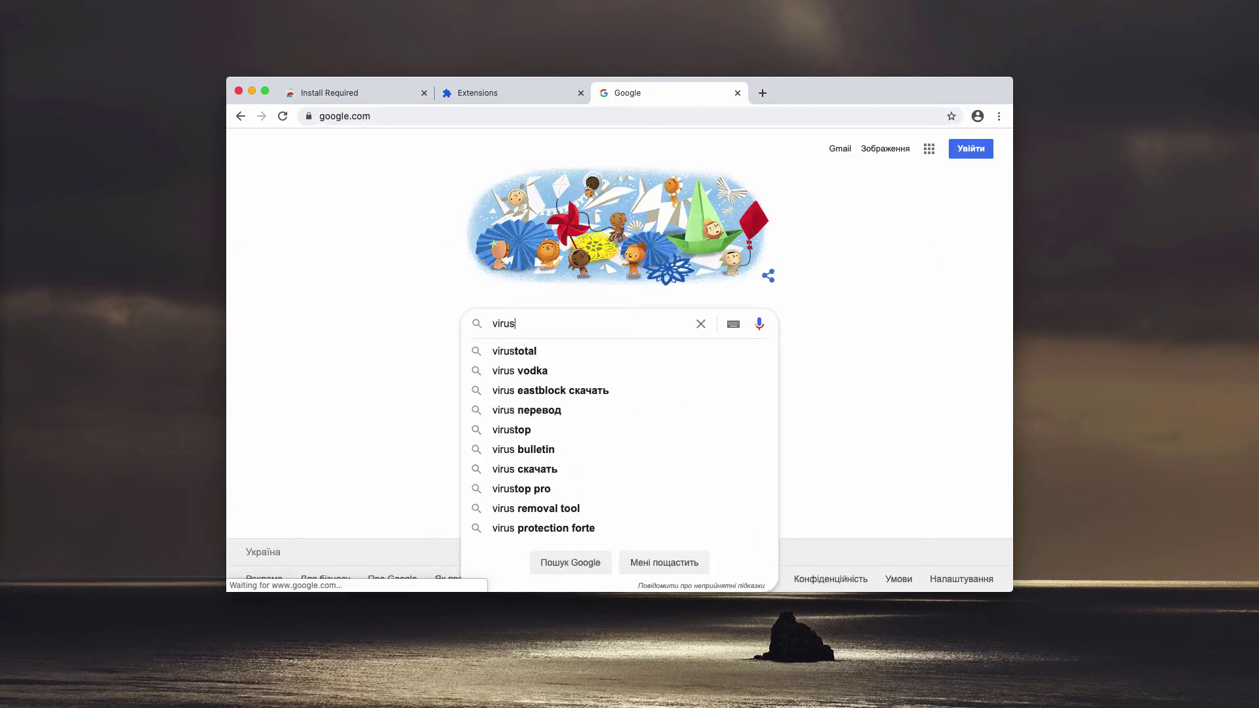
key(Return)
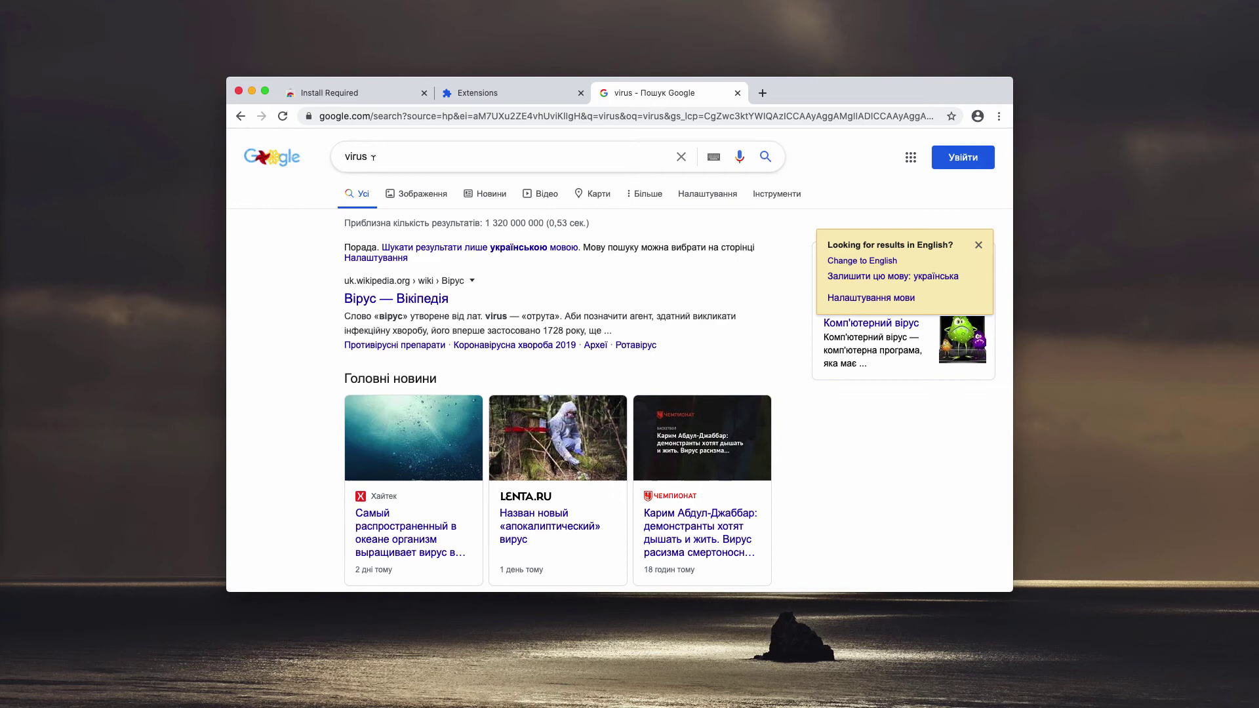
Step: Select the results page address, then open a new blank tab
click(443, 116)
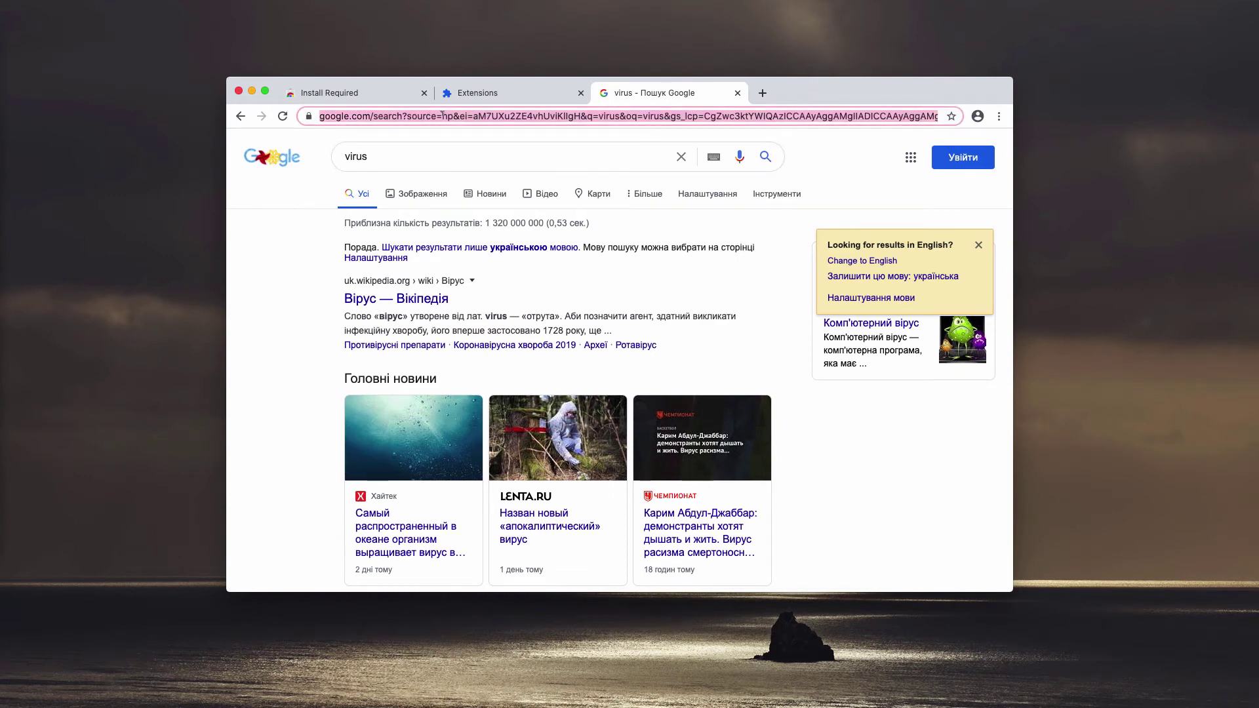
click(516, 117)
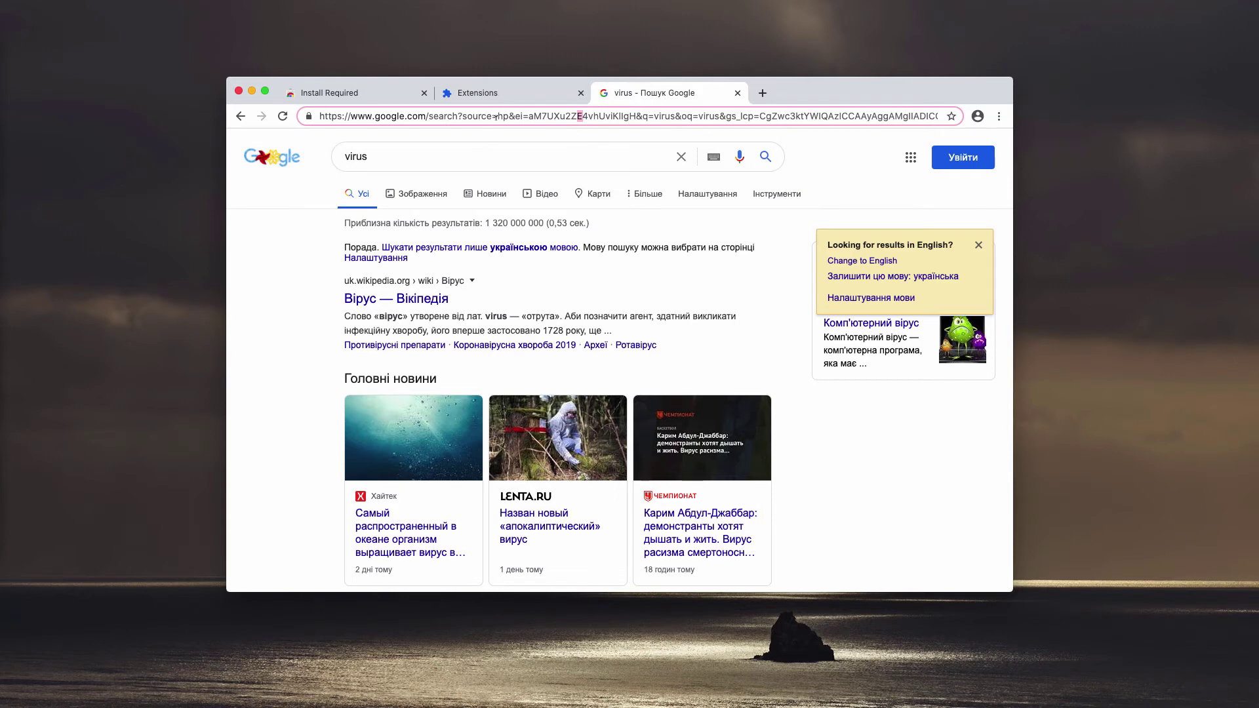
key(super+t)
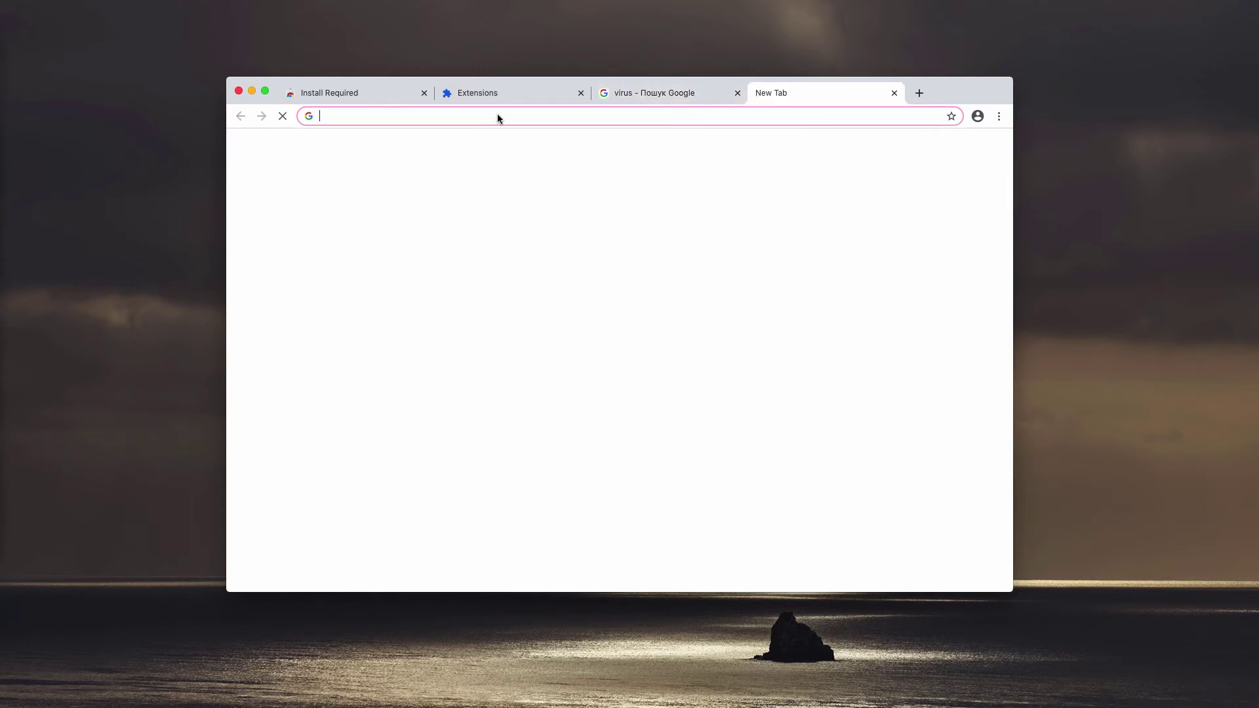
text(combocleaner.com)
Step: Load combocleaner.com and move the Combo Cleaner window slightly right and down
key(Return)
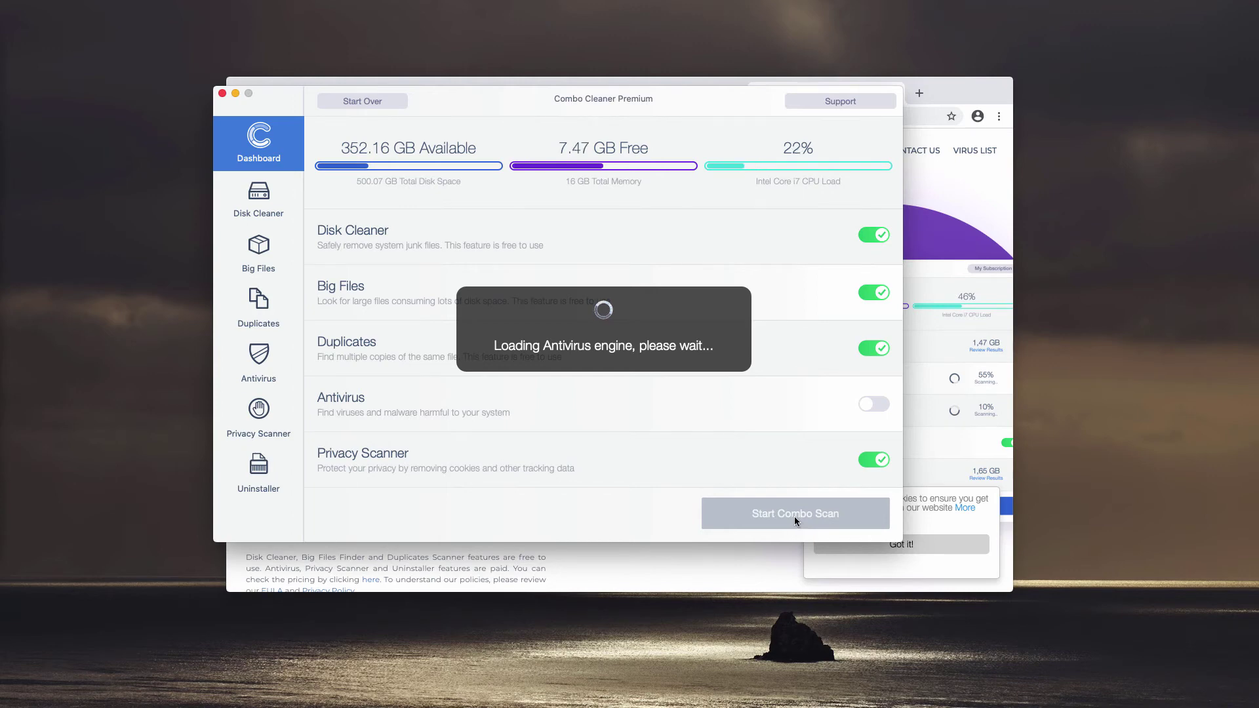
drag(565, 95, 589, 121)
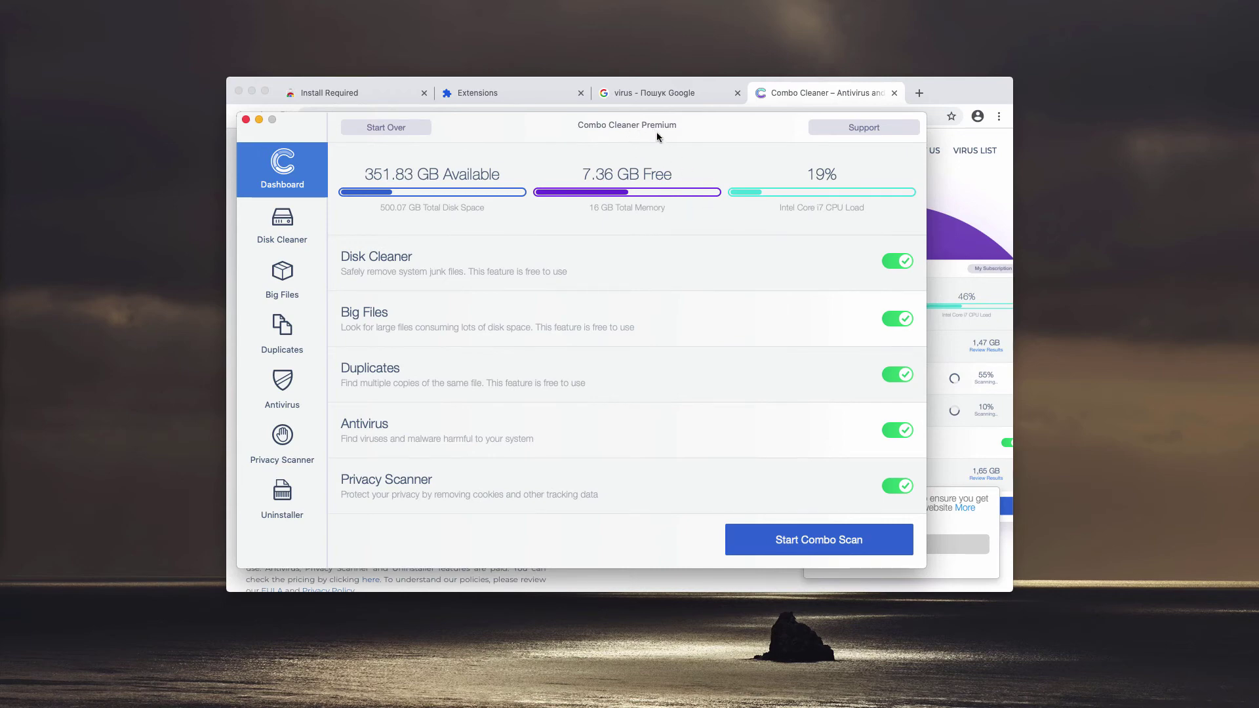
Step: Start the Combo Scan and let it finish, reporting 9 antivirus threats
click(802, 549)
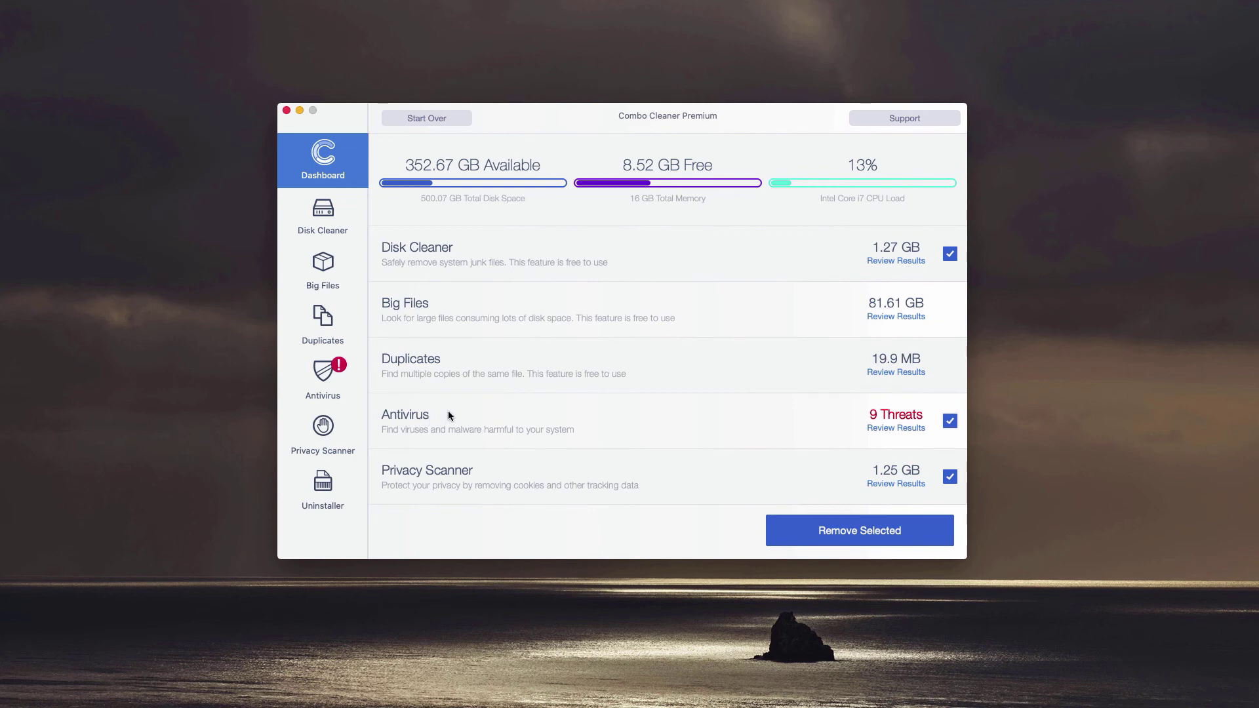
Step: Open Combo Cleaner's Antivirus results listing the 9 infected files
click(896, 429)
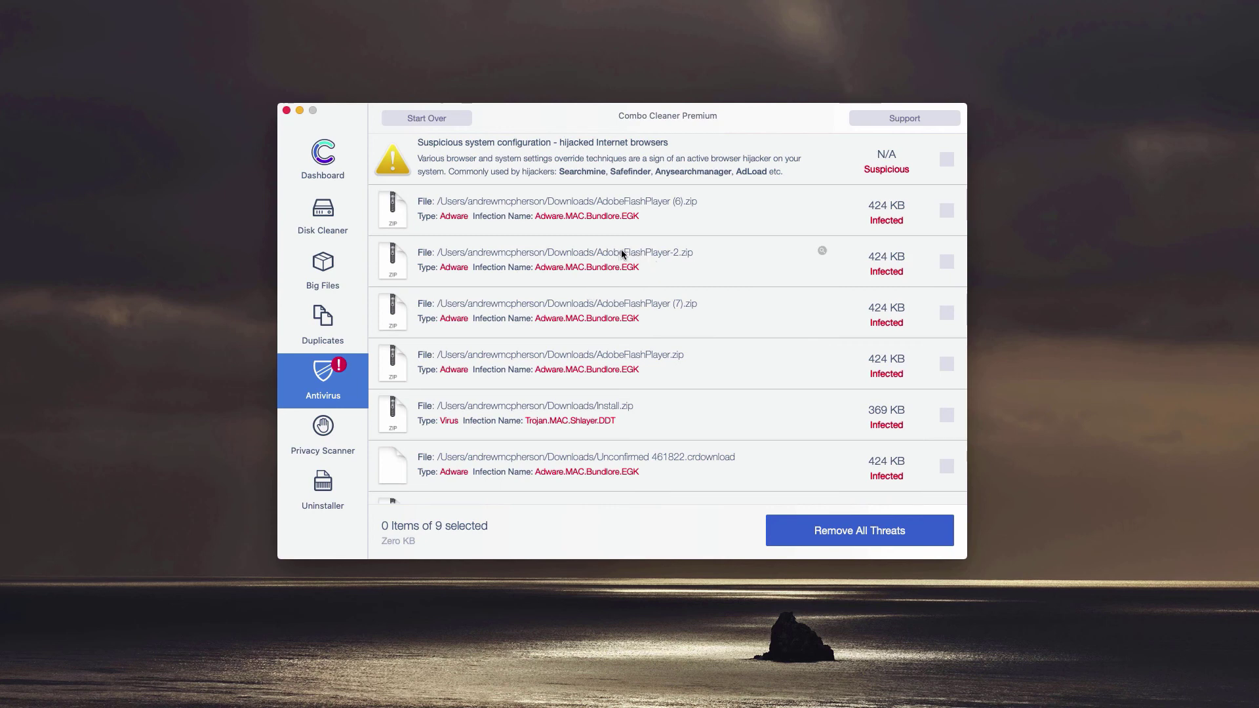
scroll(583, 245, down, 3)
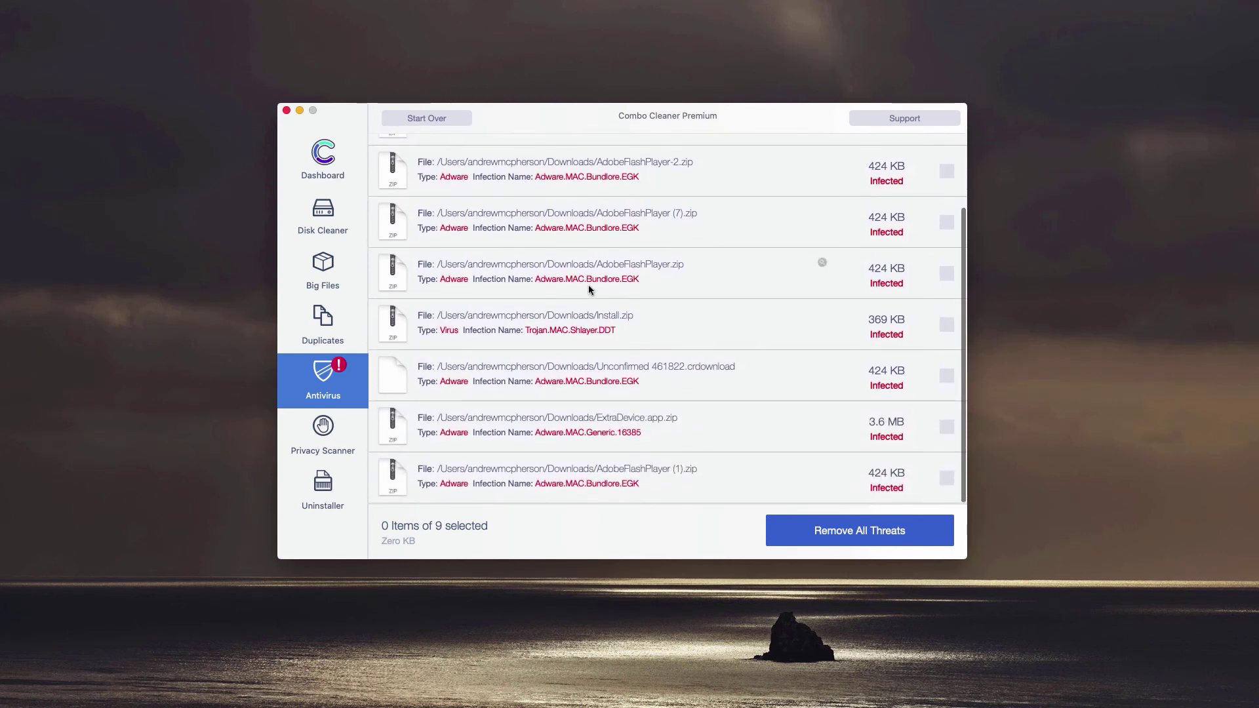
scroll(588, 284, down, 1)
scroll(598, 288, up, 3)
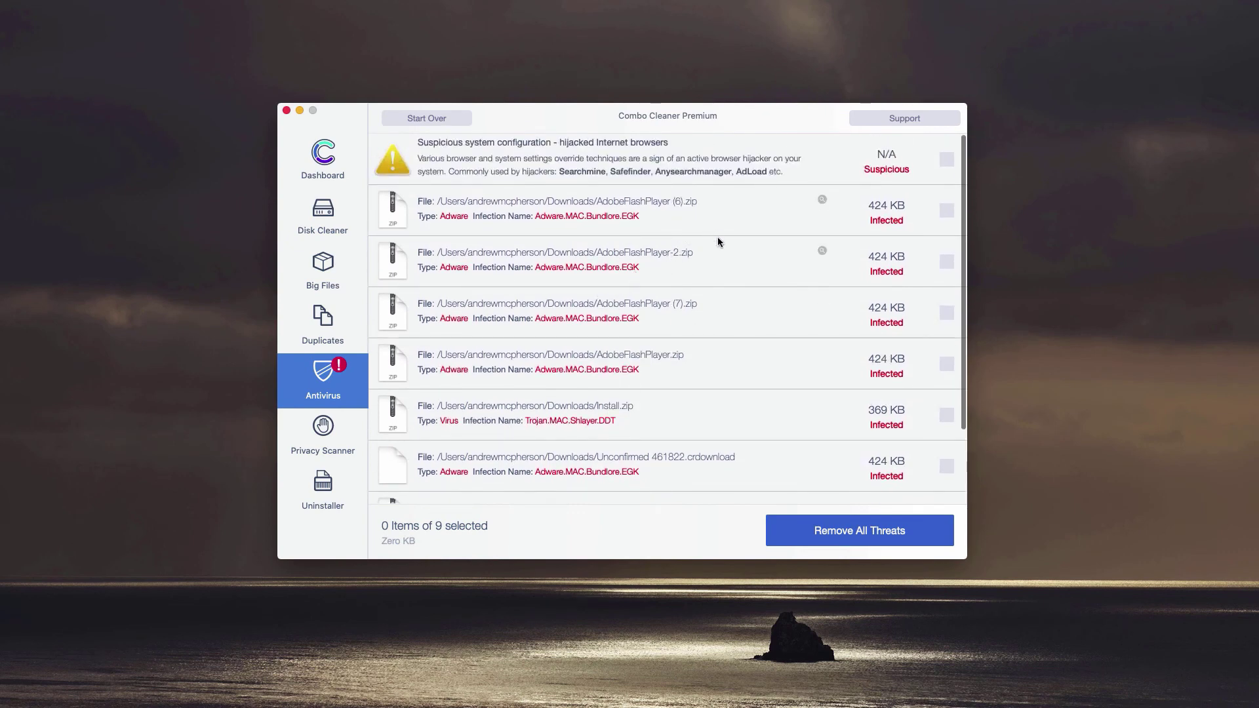
Step: Reveal AdobeFlashPlayer (6).zip in Downloads and move it to the Trash
mouse_move(822, 201)
click(822, 204)
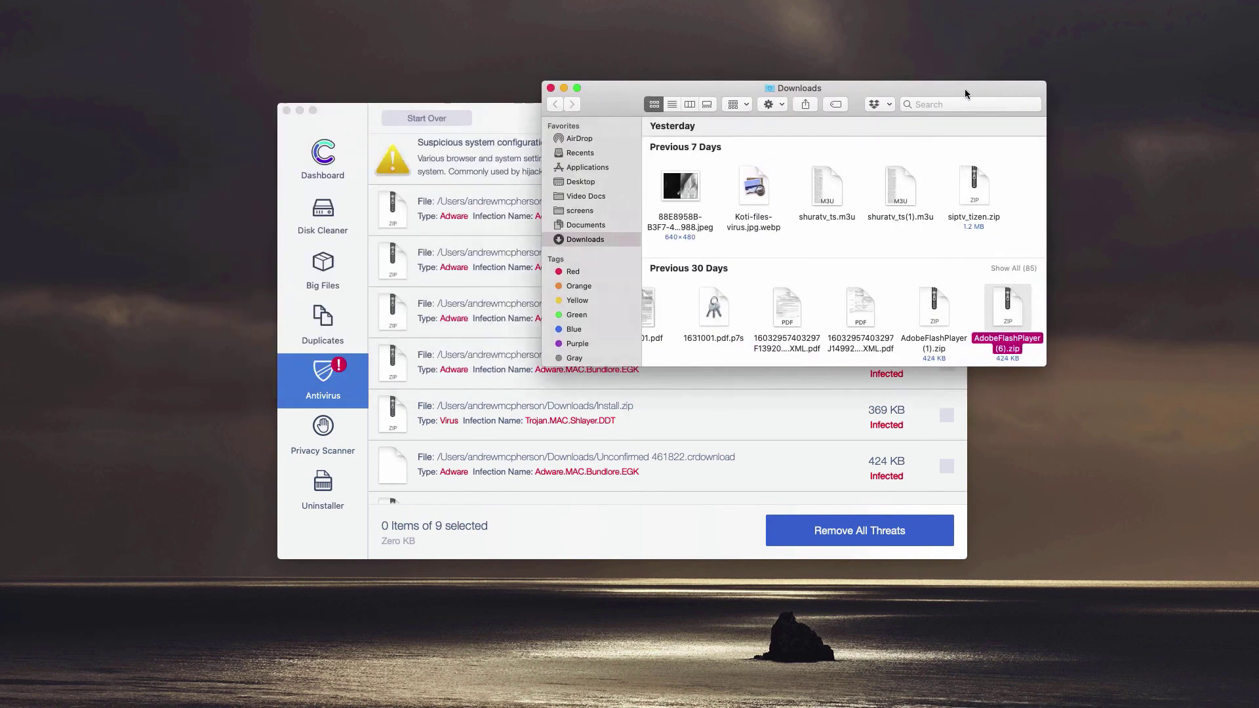
right_click(947, 307)
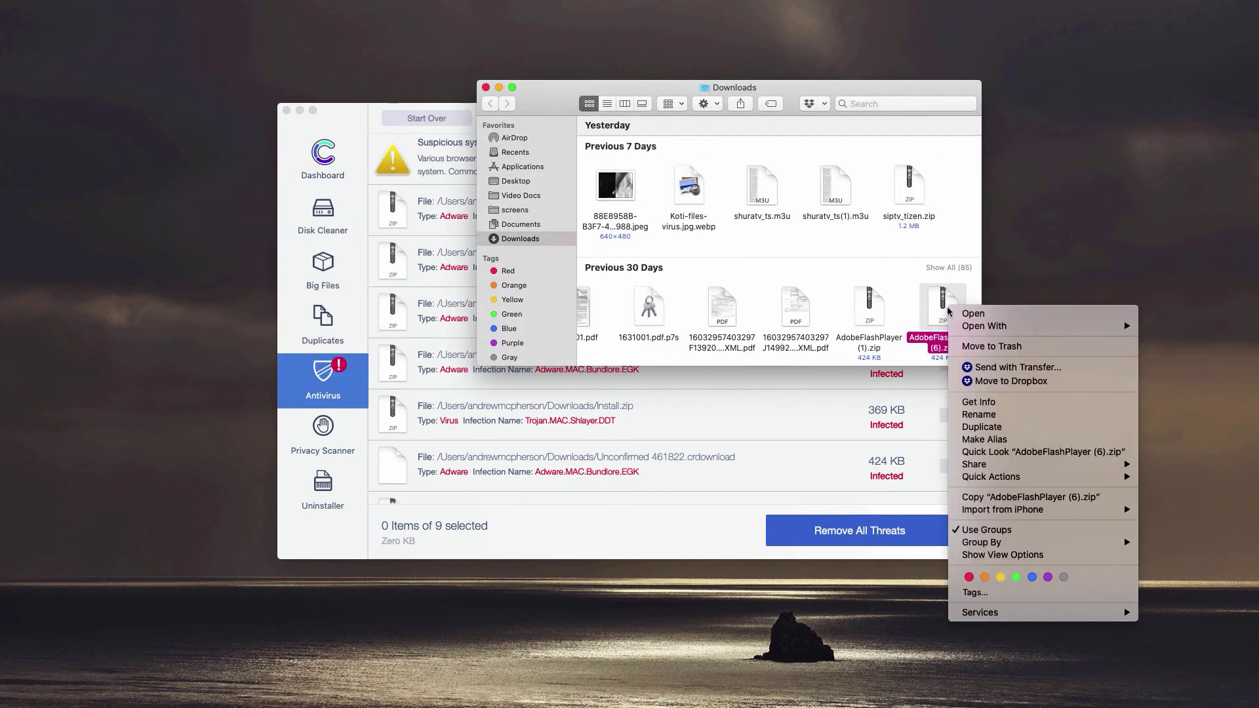
click(992, 348)
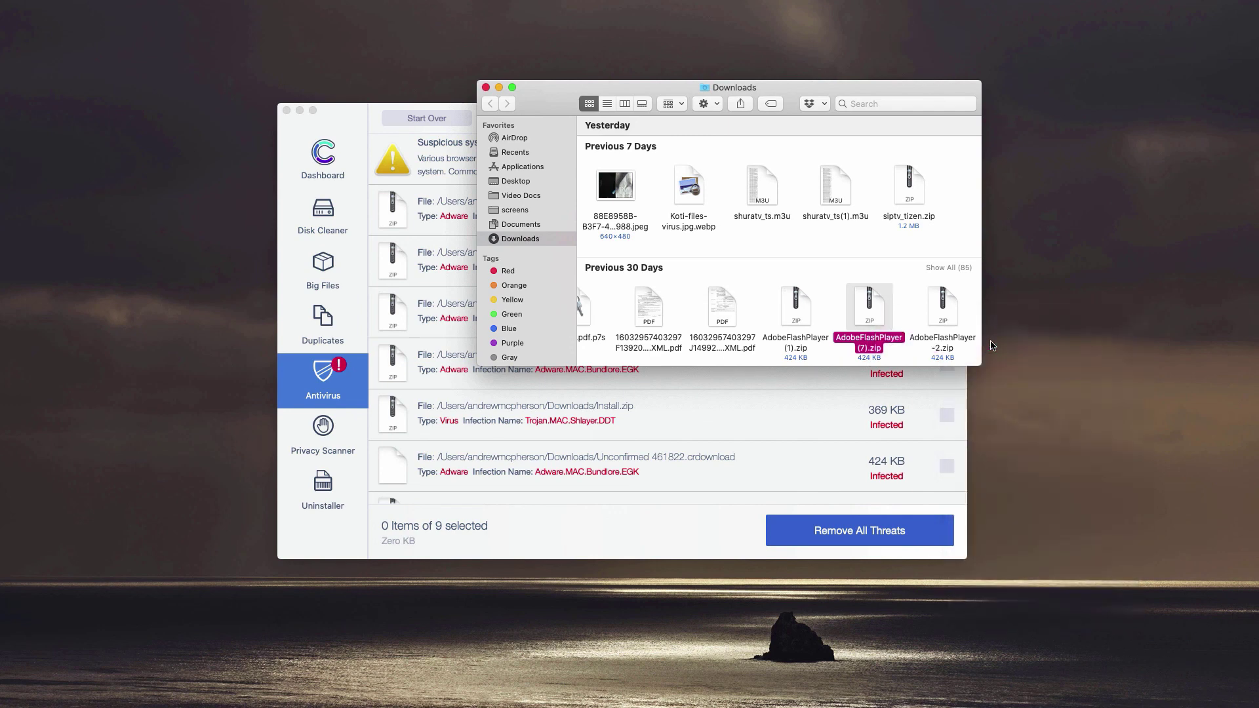
Step: Close the Finder Downloads window, leaving Combo Cleaner's 9-threat list
click(485, 87)
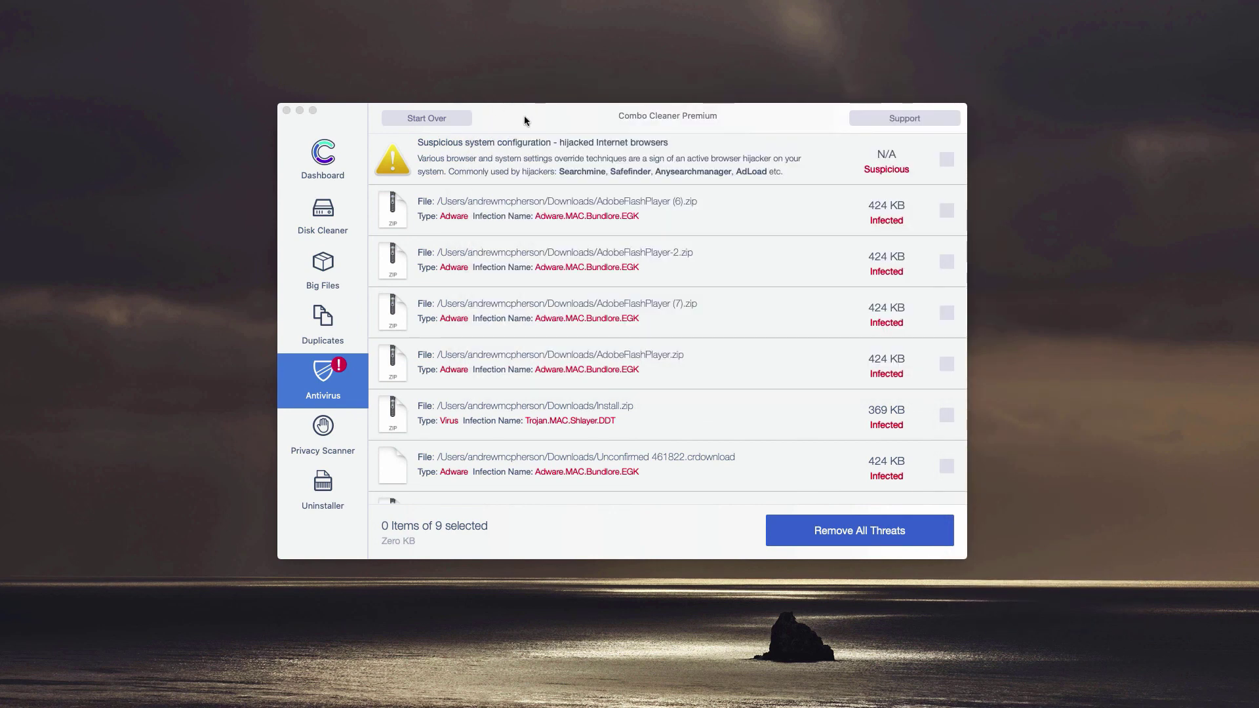